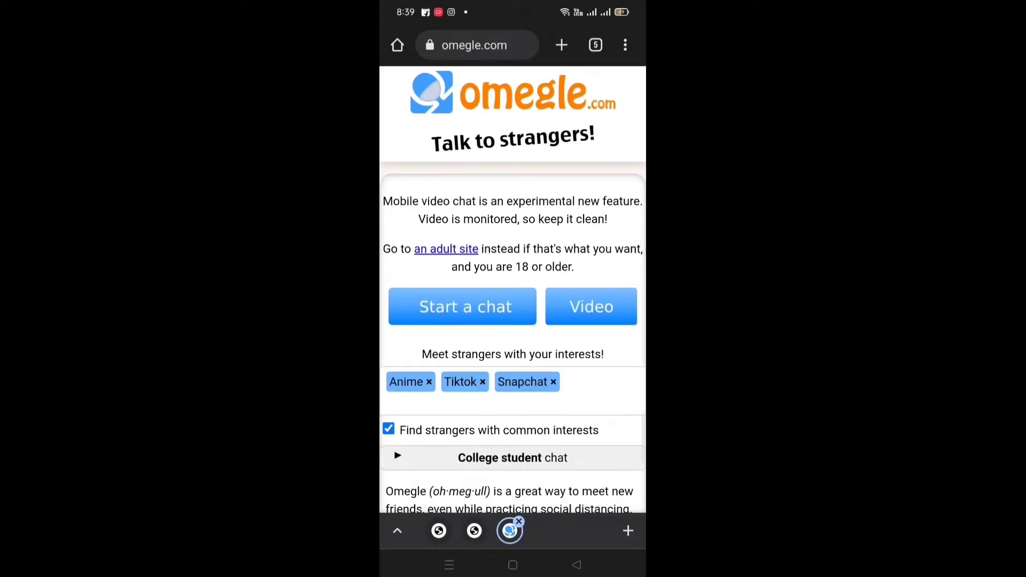
# Start an Omegle video chat, agreeing to the terms and age rules, leaving it waiting for camera access
pyautogui.click(598, 311)
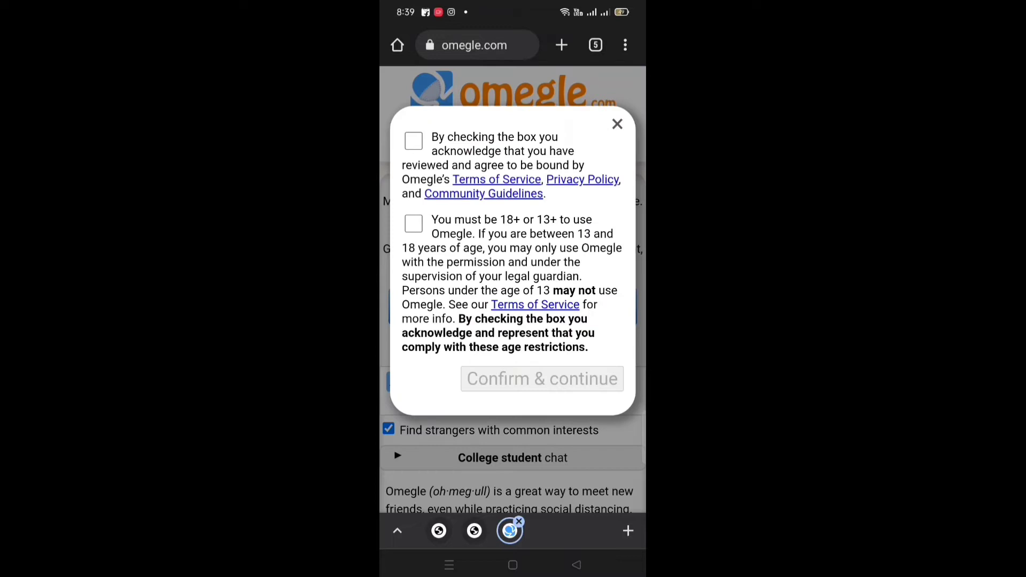
pyautogui.click(413, 224)
pyautogui.click(542, 378)
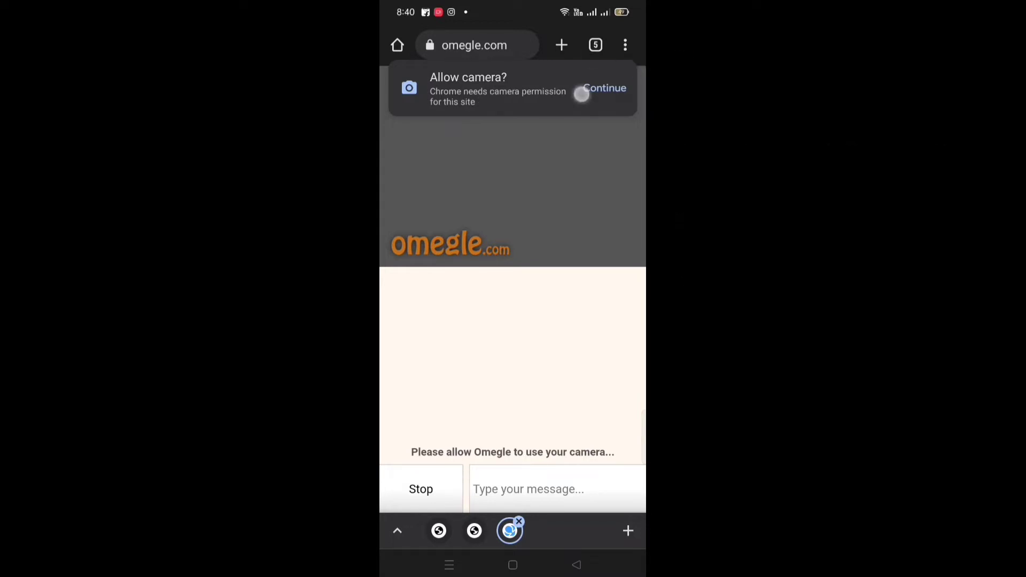
# Go to the phone's Settings app from the notification shade
pyautogui.moveTo(514, 8); pyautogui.dragTo(514, 361)
pyautogui.click(597, 62)
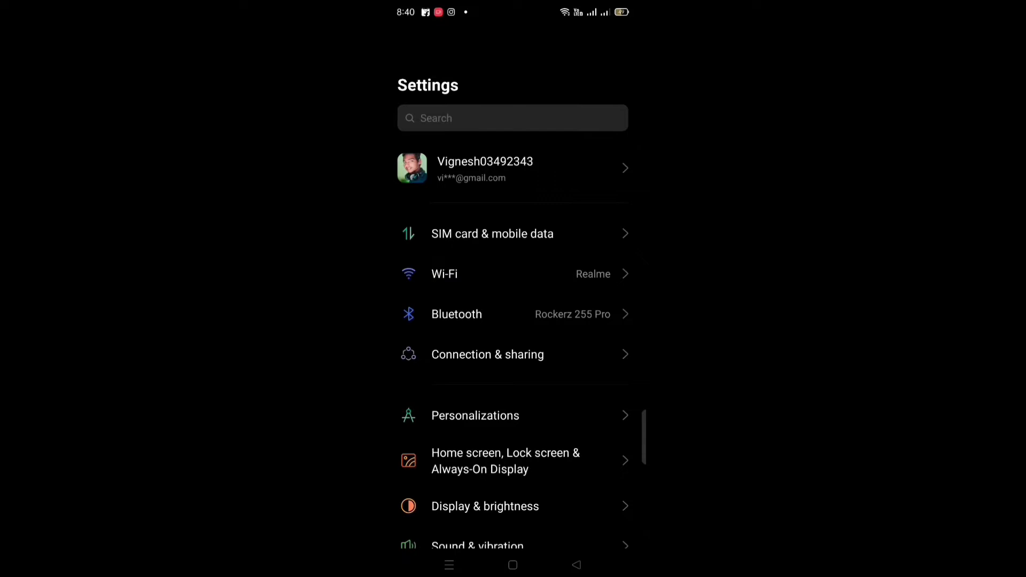
pyautogui.scroll(-2, 568, 381)
pyautogui.scroll(-3, 553, 371)
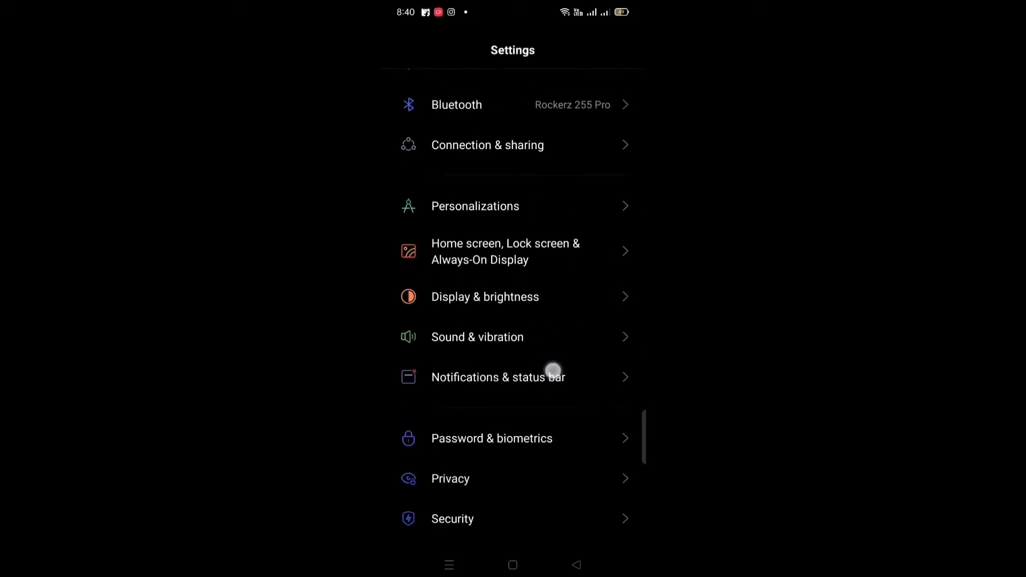
pyautogui.scroll(-4, 564, 323)
pyautogui.scroll(-3, 568, 330)
pyautogui.scroll(-3, 564, 342)
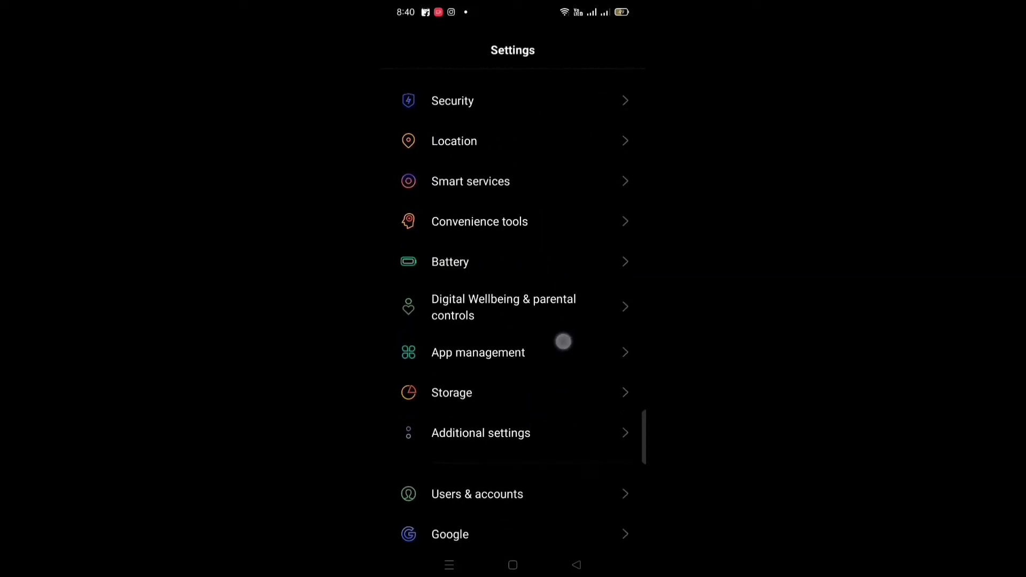
# Go into App management and show the list of installed apps
pyautogui.click(478, 352)
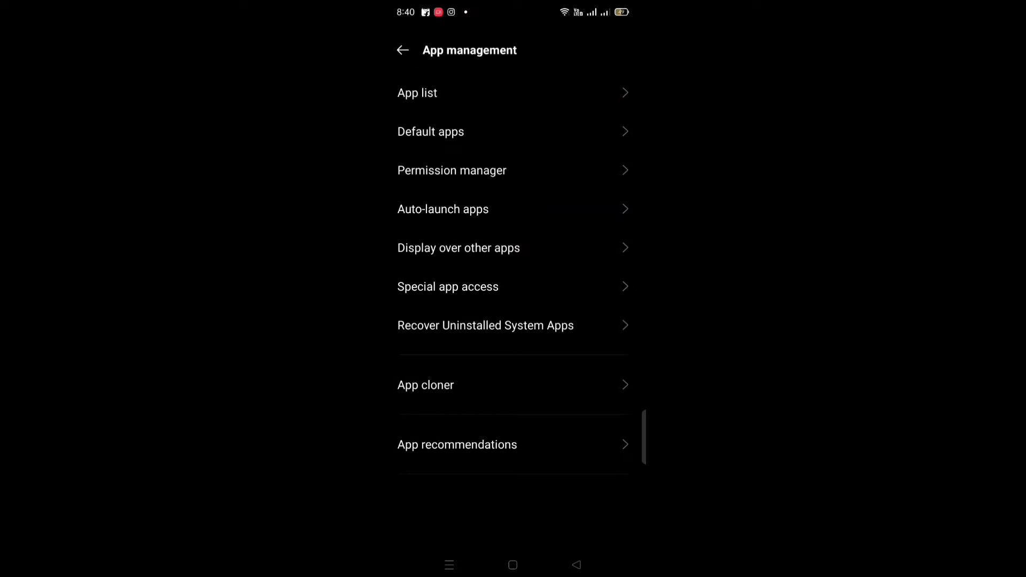
pyautogui.click(594, 95)
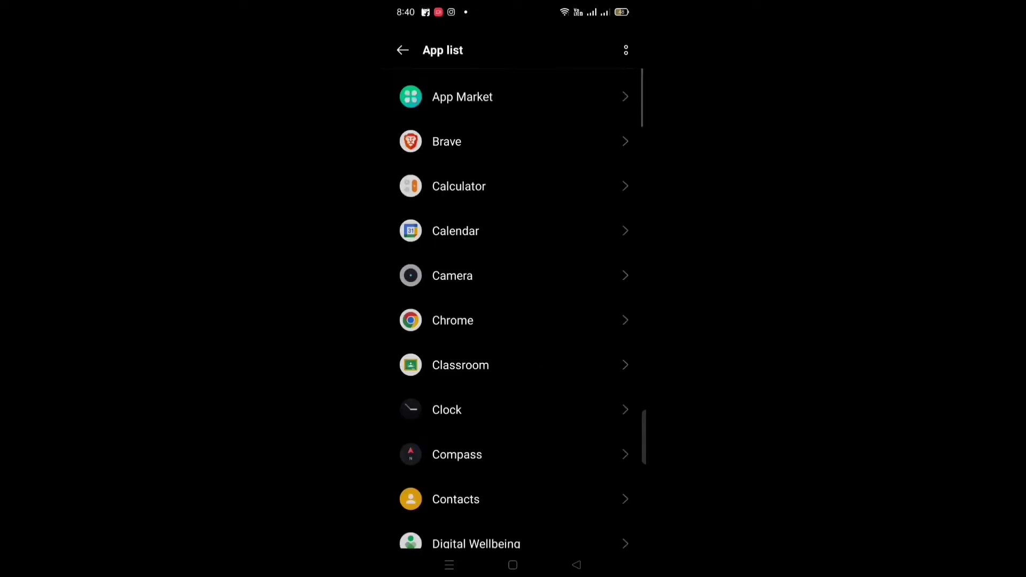
# Go from Chrome's app info into its Permissions page listing Camera and Microphone
pyautogui.click(452, 320)
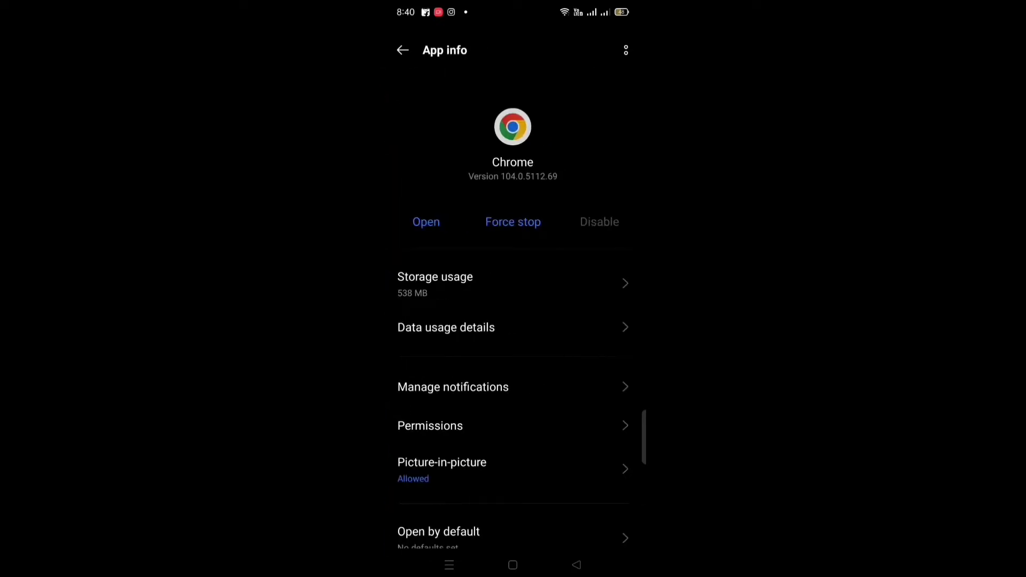
pyautogui.moveTo(547, 455); pyautogui.dragTo(557, 402)
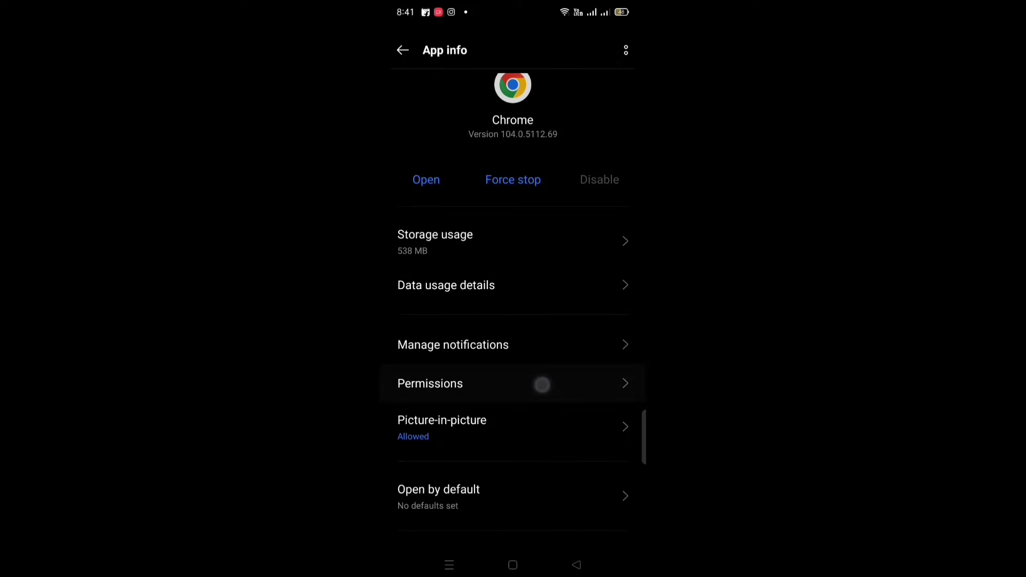
pyautogui.click(542, 385)
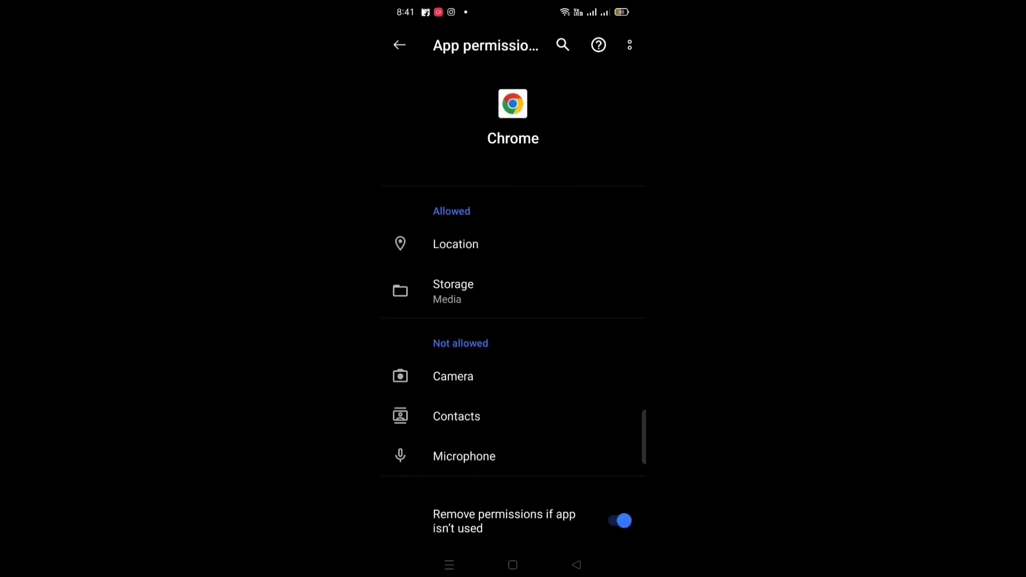
pyautogui.moveTo(576, 420); pyautogui.dragTo(575, 371)
pyautogui.click(545, 414)
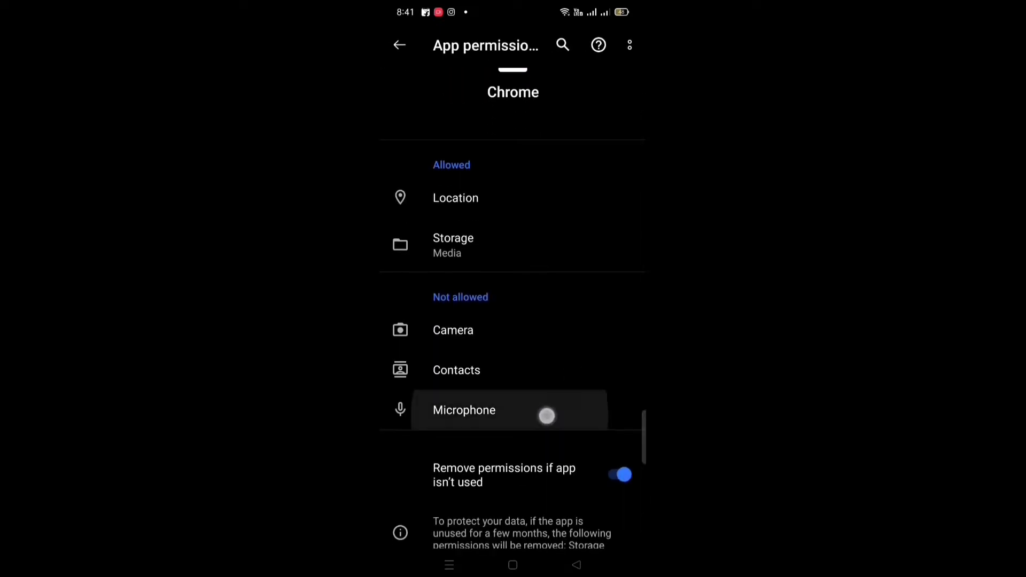
pyautogui.moveTo(564, 321); pyautogui.dragTo(550, 338)
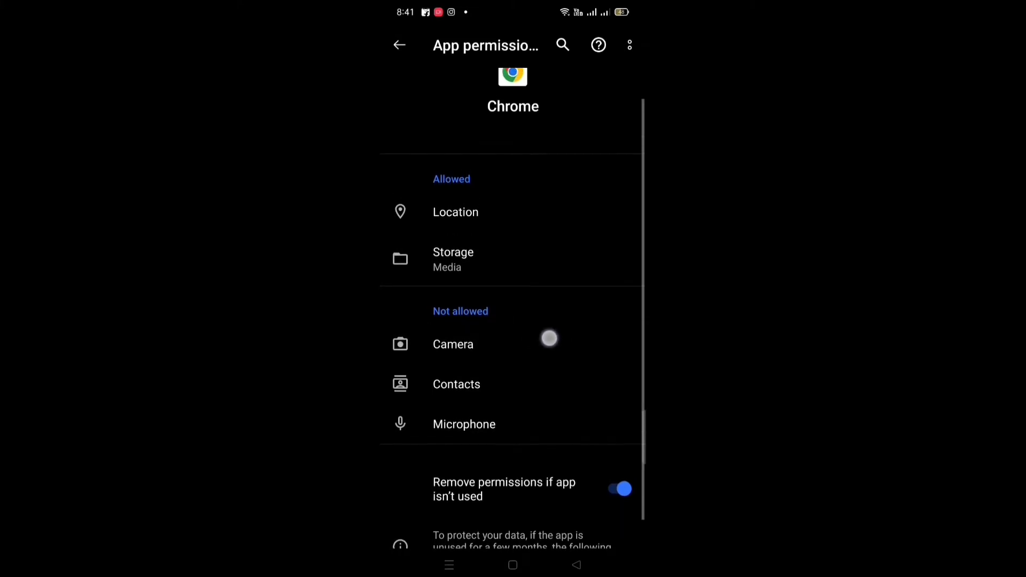
pyautogui.moveTo(501, 311); pyautogui.dragTo(482, 350)
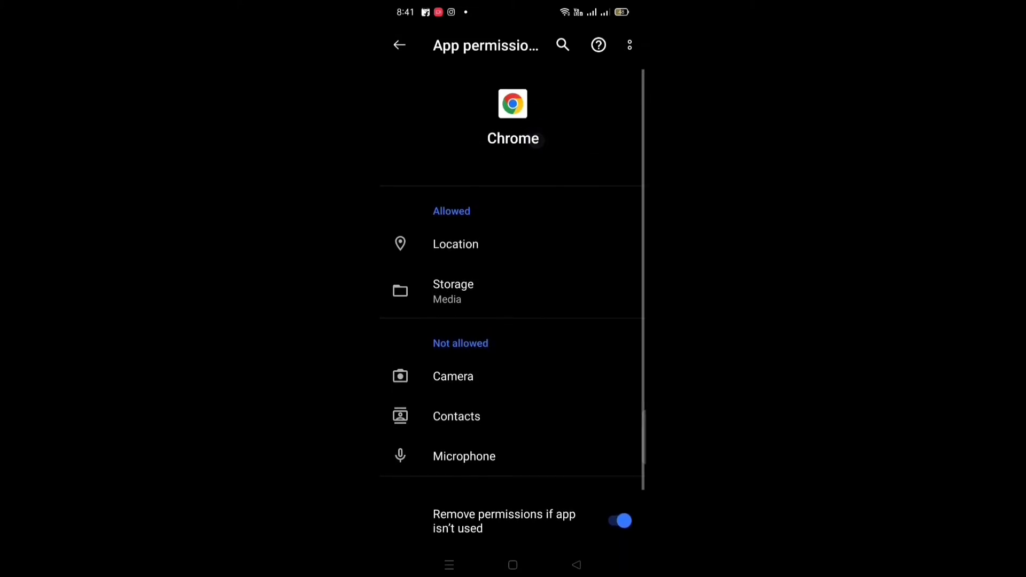
# Allow Chrome's Camera and Microphone permissions only while using the app
pyautogui.click(505, 374)
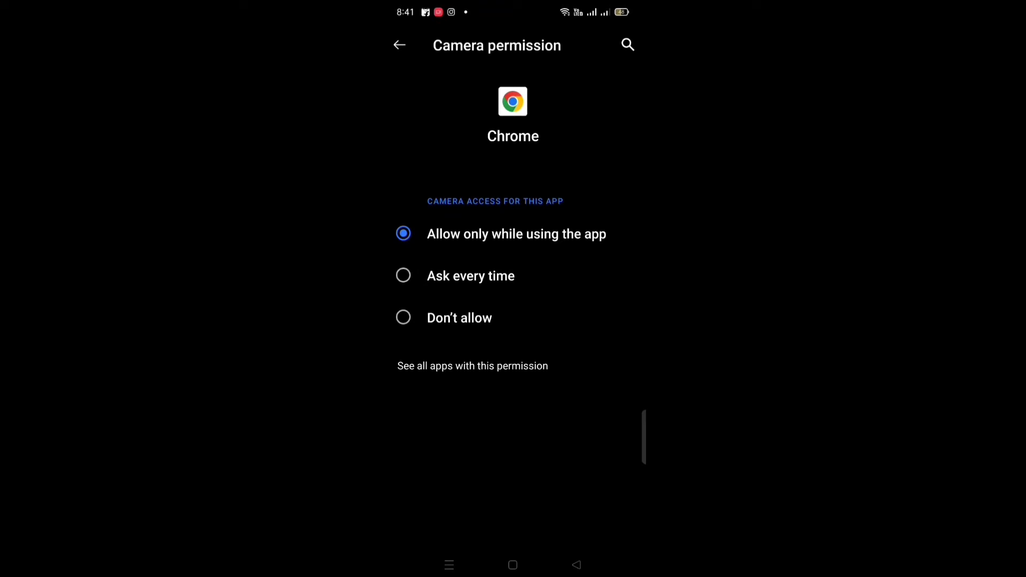
pyautogui.click(399, 45)
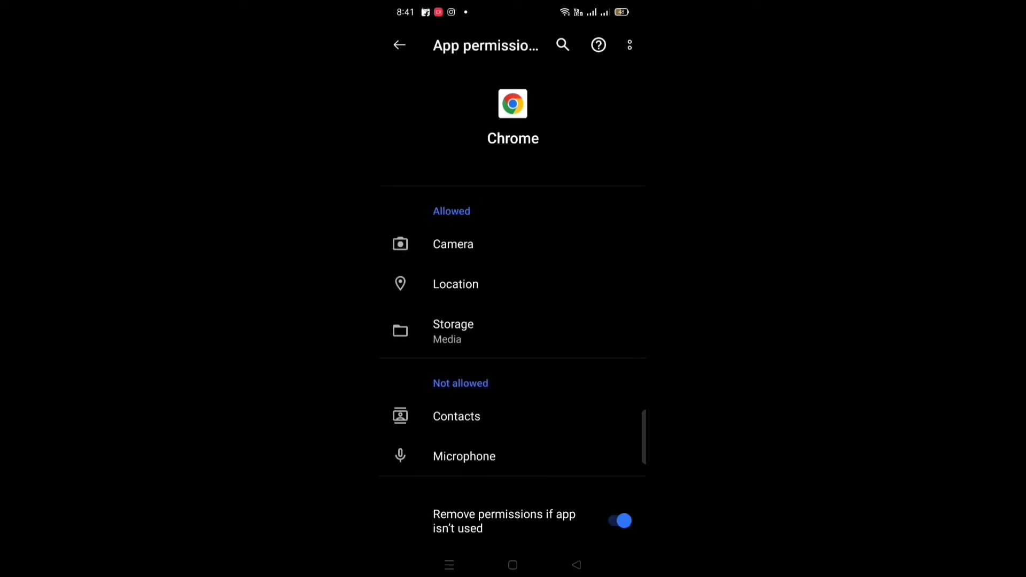
pyautogui.moveTo(551, 412); pyautogui.dragTo(551, 339)
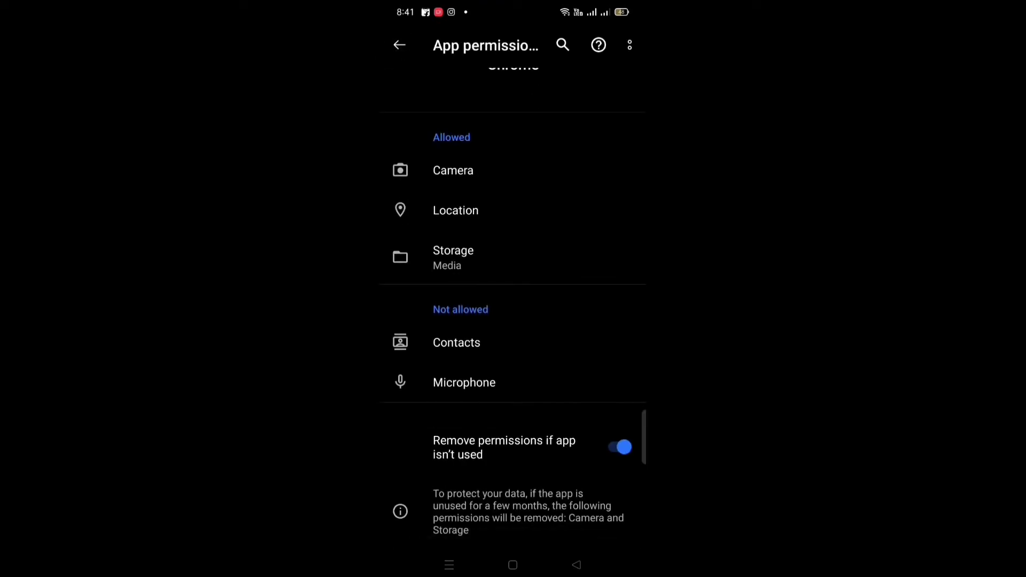
pyautogui.click(492, 384)
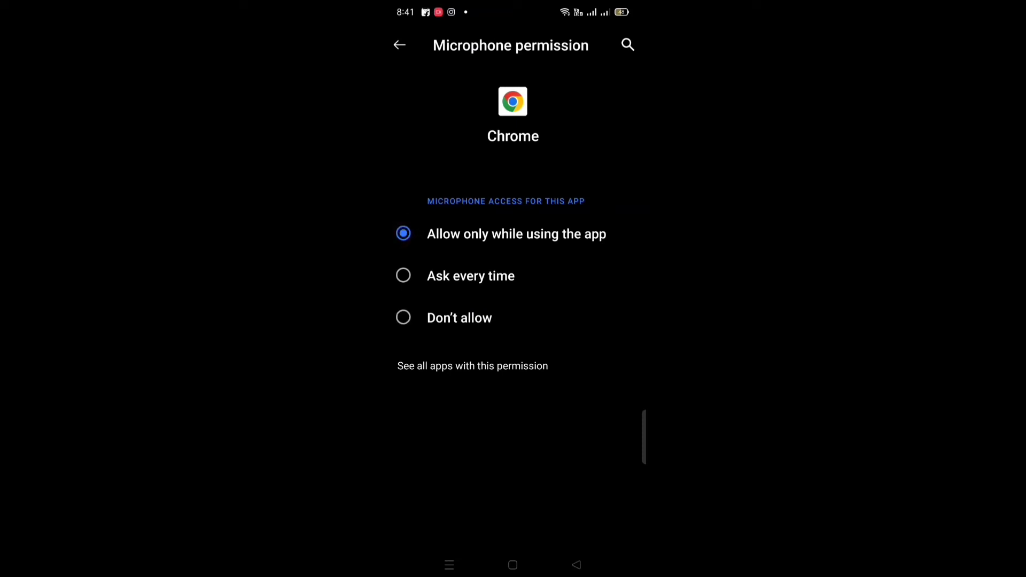
pyautogui.click(400, 45)
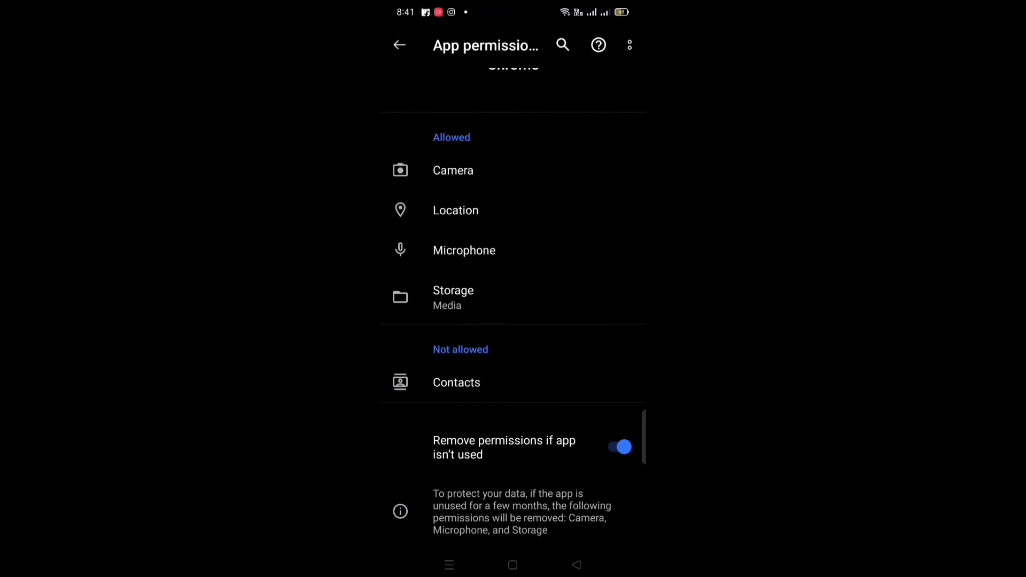
pyautogui.scroll(2, 572, 350)
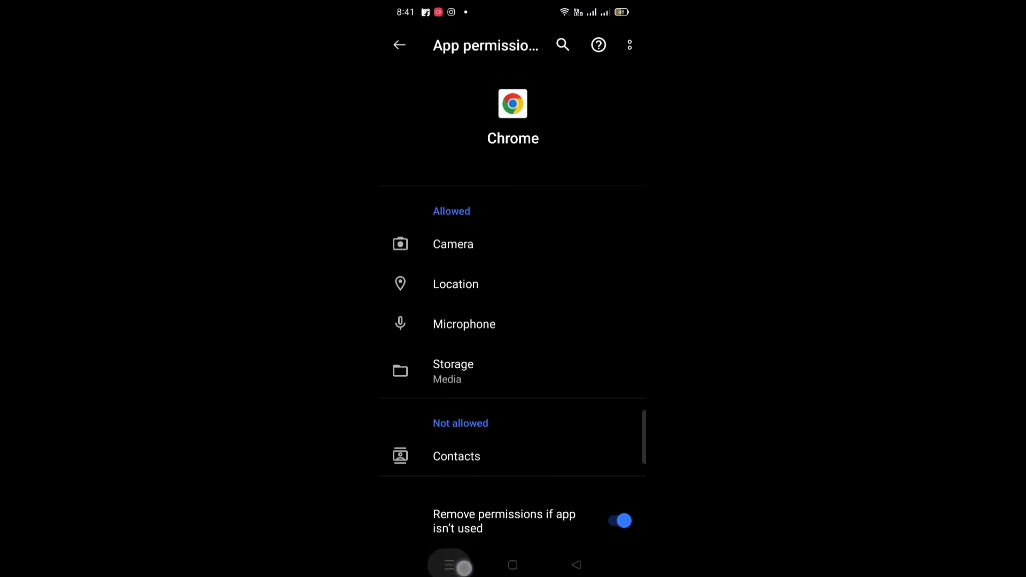
# Switch back to Chrome showing Omegle via the recent apps overview
pyautogui.click(450, 565)
pyautogui.moveTo(449, 282); pyautogui.dragTo(641, 280)
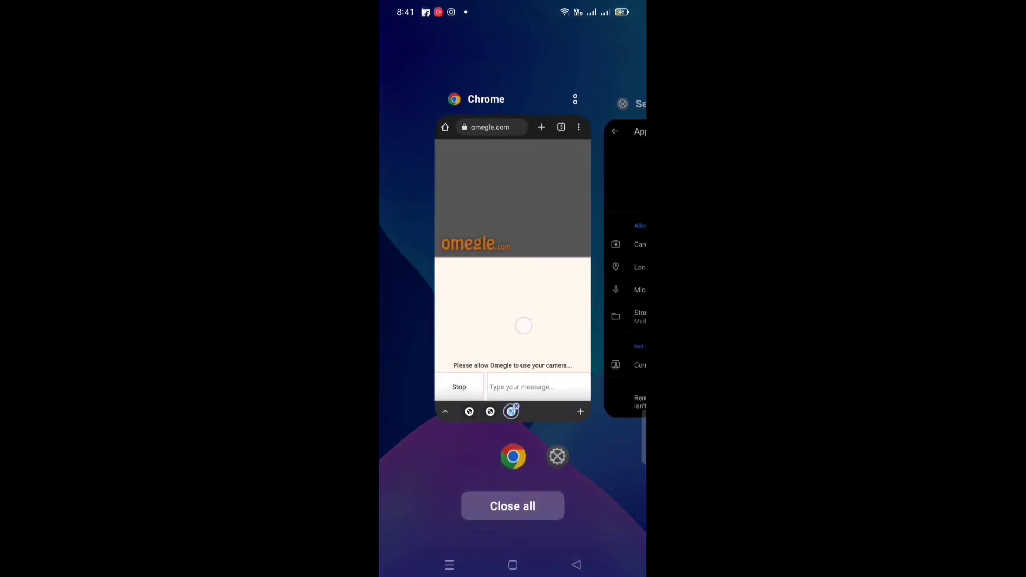
pyautogui.click(514, 265)
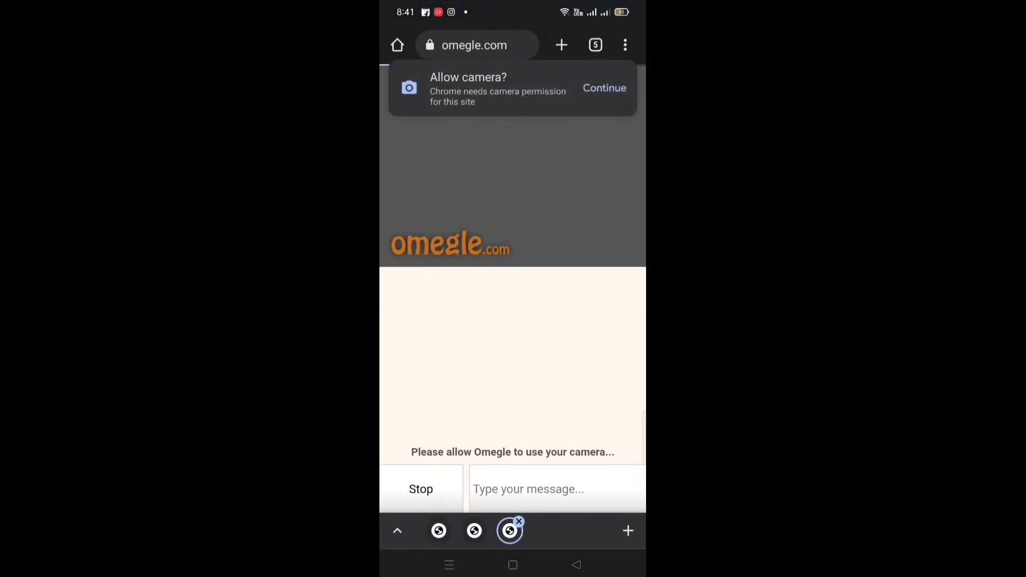
# Start an Omegle video chat again, agreeing to the terms of service and age requirement
pyautogui.click(590, 305)
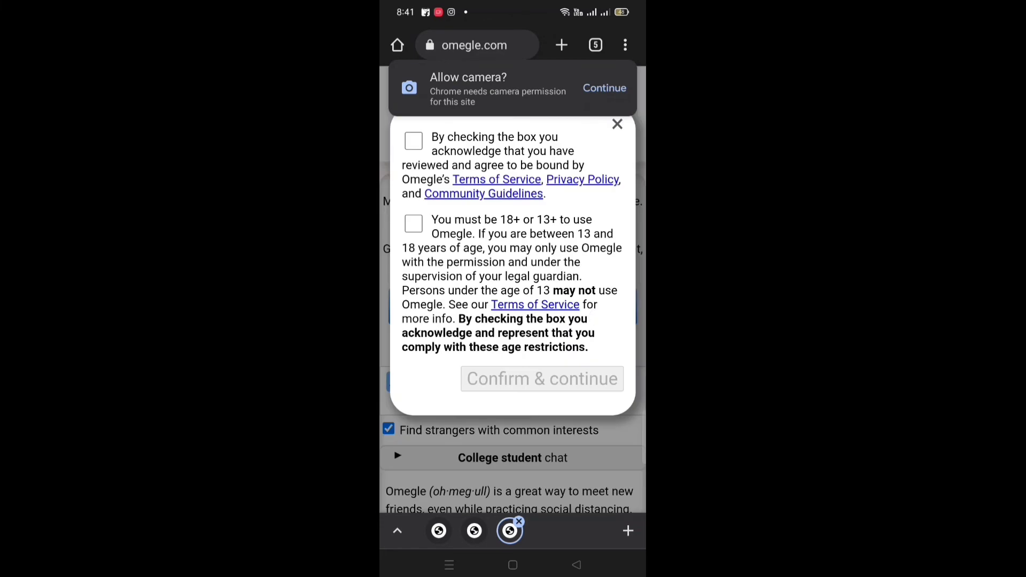
pyautogui.click(414, 142)
pyautogui.click(414, 224)
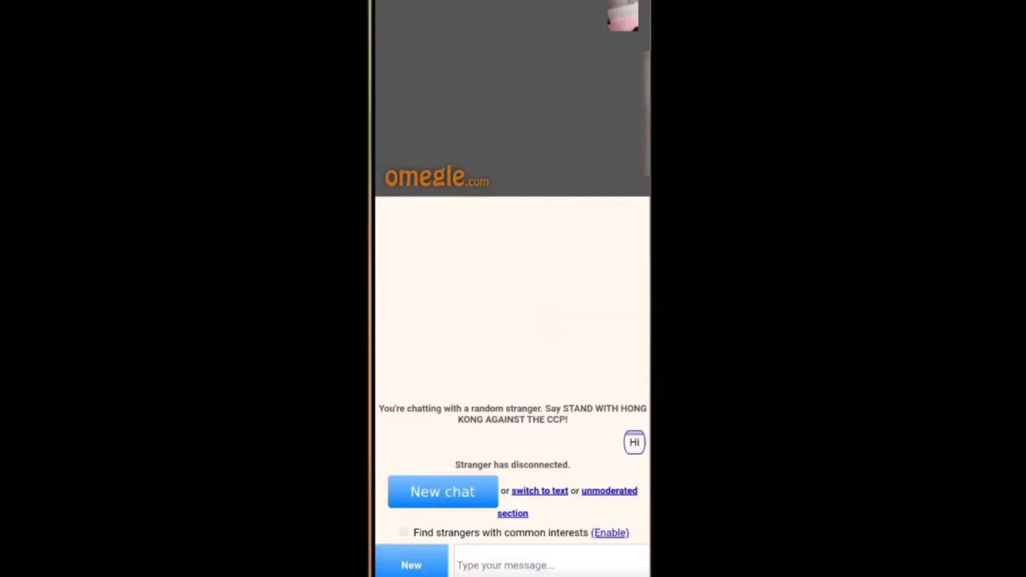
# Enter the video chat with a new stranger and get the message box ready to write
pyautogui.click(412, 566)
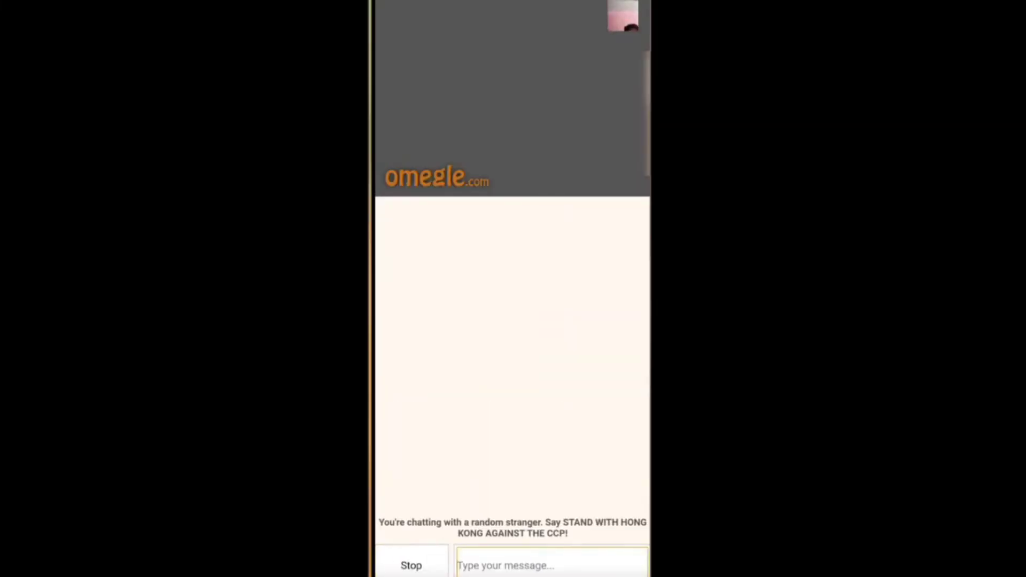
pyautogui.click(529, 566)
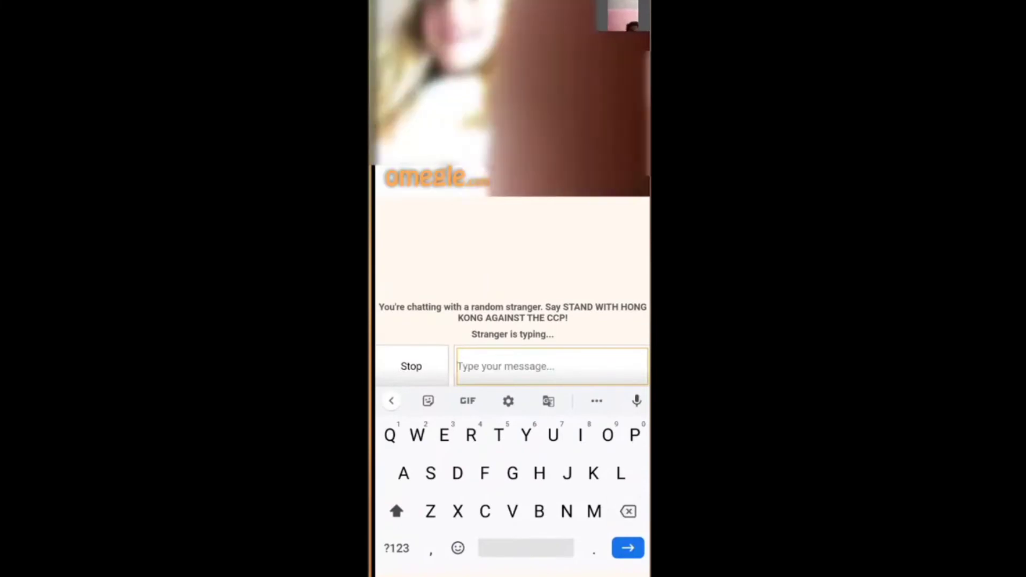